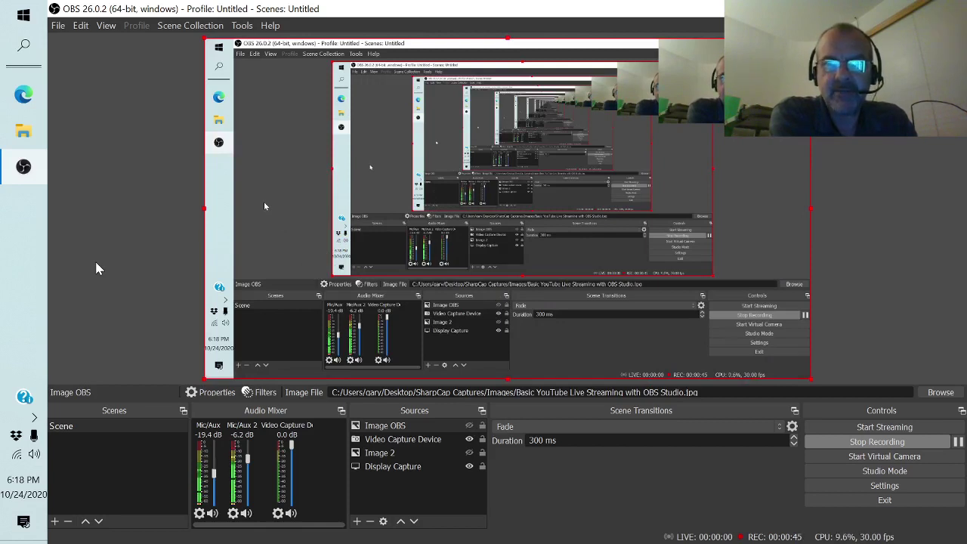
- Switch to Microsoft Edge and open the live streaming page of YouTube Studio
click(23, 96)
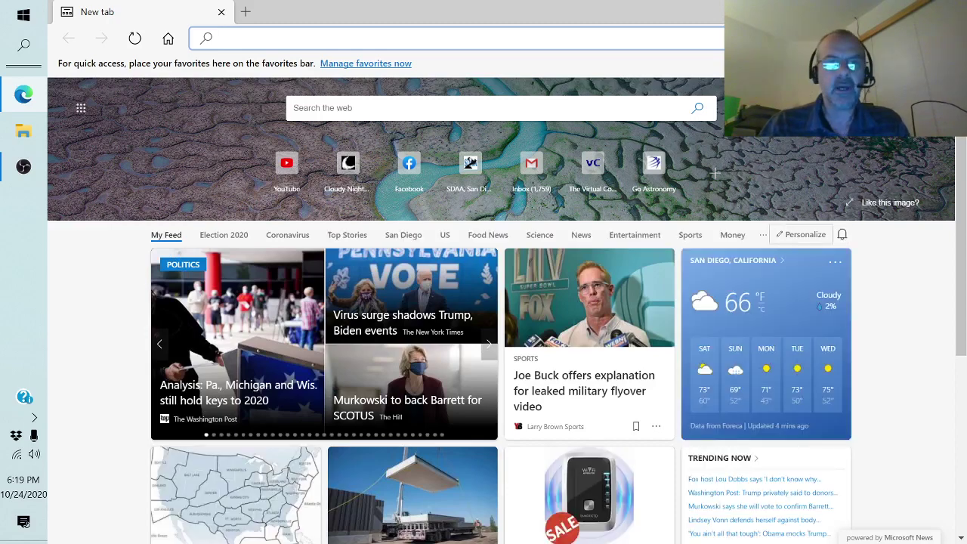
click(281, 180)
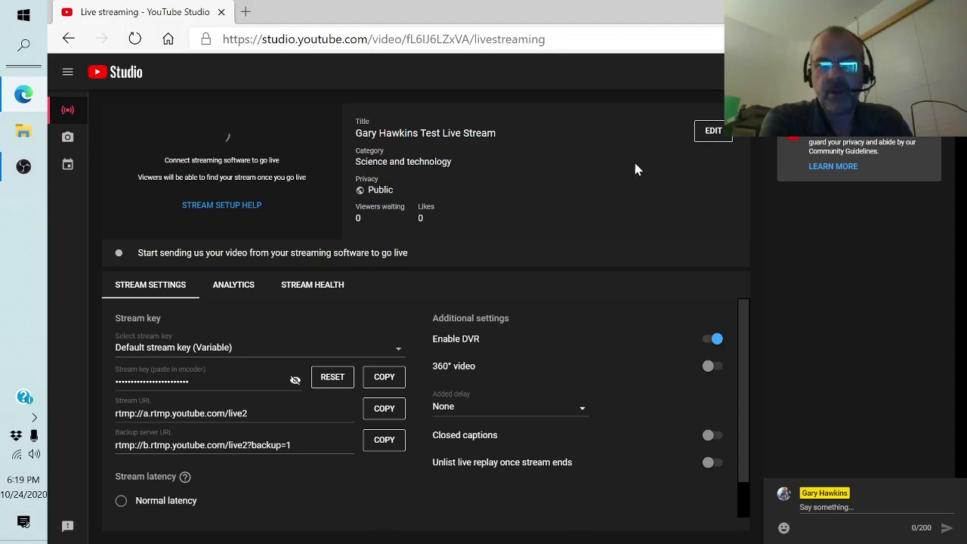
- Replace "Test Live Stream" in the stream's title with "OBS Tutorial", review the remaining details, and save the settings
click(706, 130)
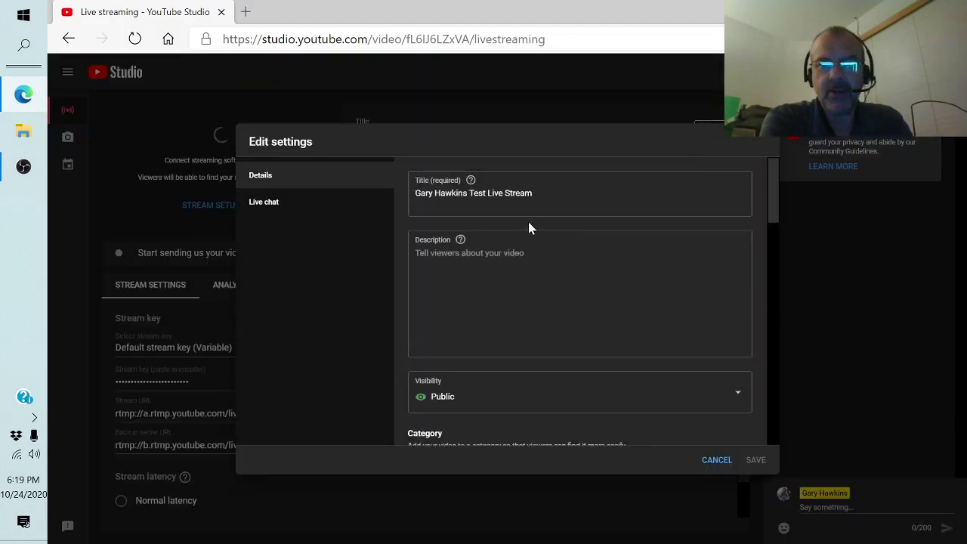
click(478, 191)
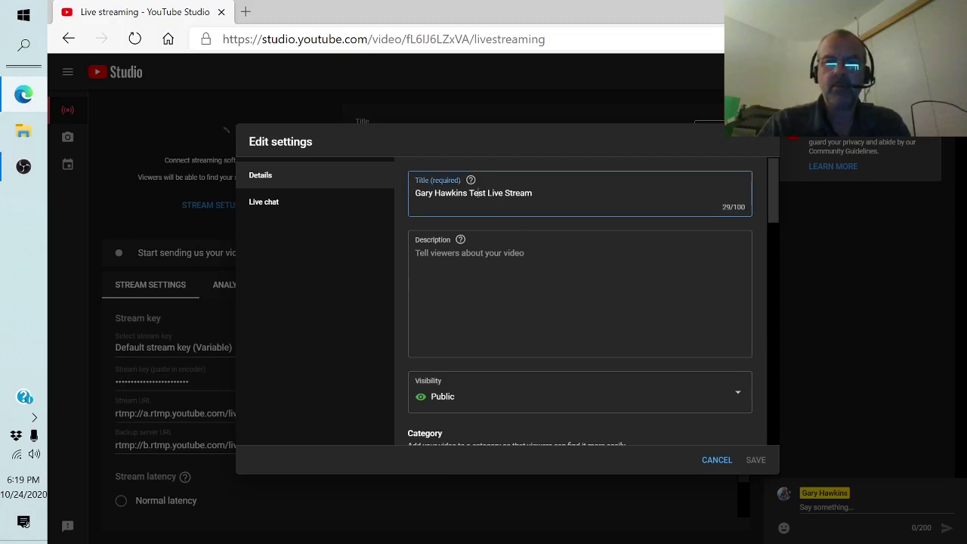
key(BackSpace)
key(BackSpace)
key(BackSpace)
key(BackSpace)
key(BackSpace)
key(BackSpace)
key(BackSpace)
key(BackSpace)
key(BackSpace)
key(BackSpace)
key(BackSpace)
key(BackSpace)
key(BackSpace)
key(BackSpace)
key(BackSpace)
key(BackSpace)
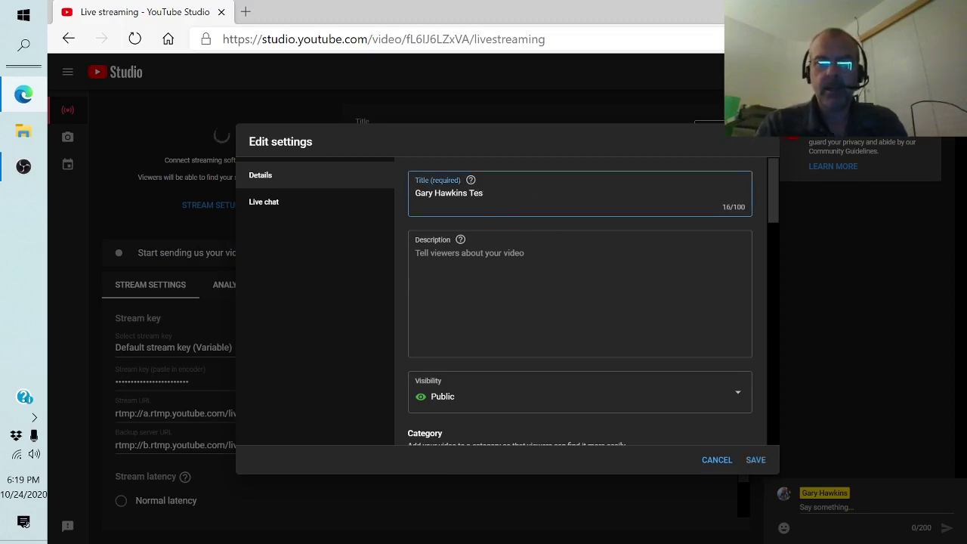
text(O)
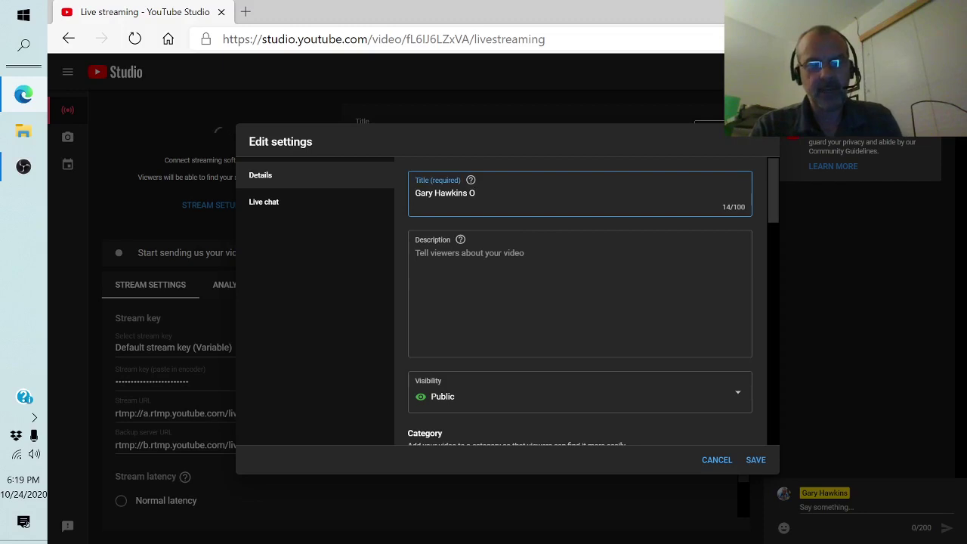
text(BS Tu)
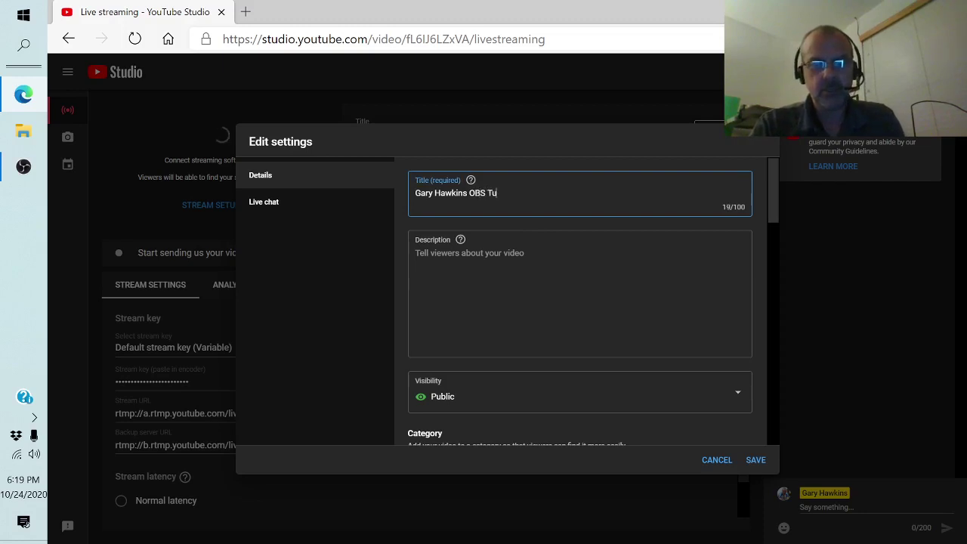
text(torial)
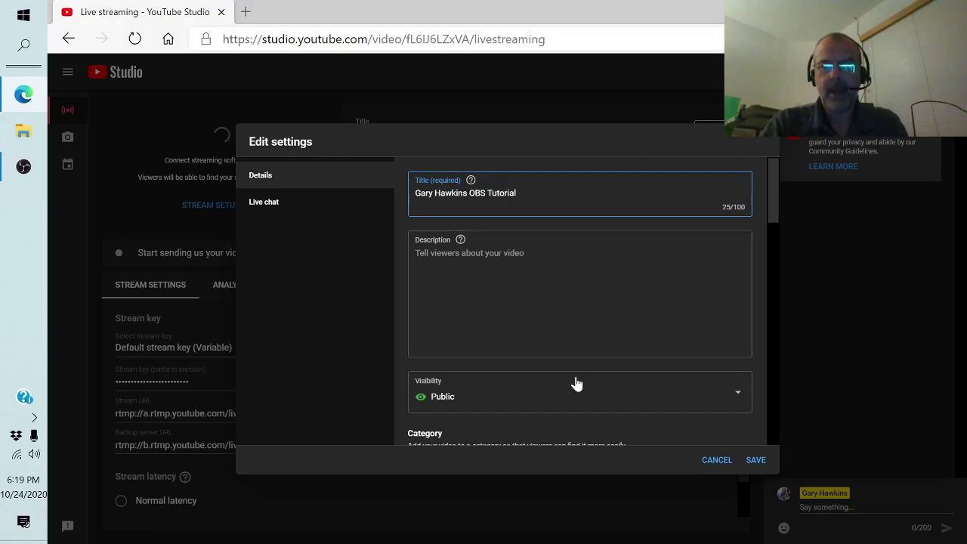
scroll(528, 397, down, 1)
scroll(673, 289, down, 5)
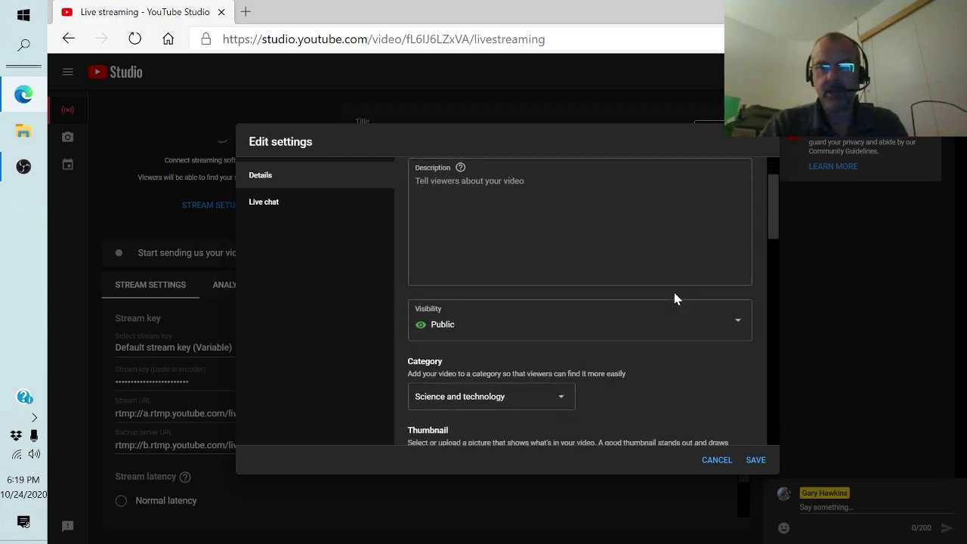
scroll(589, 247, down, 4)
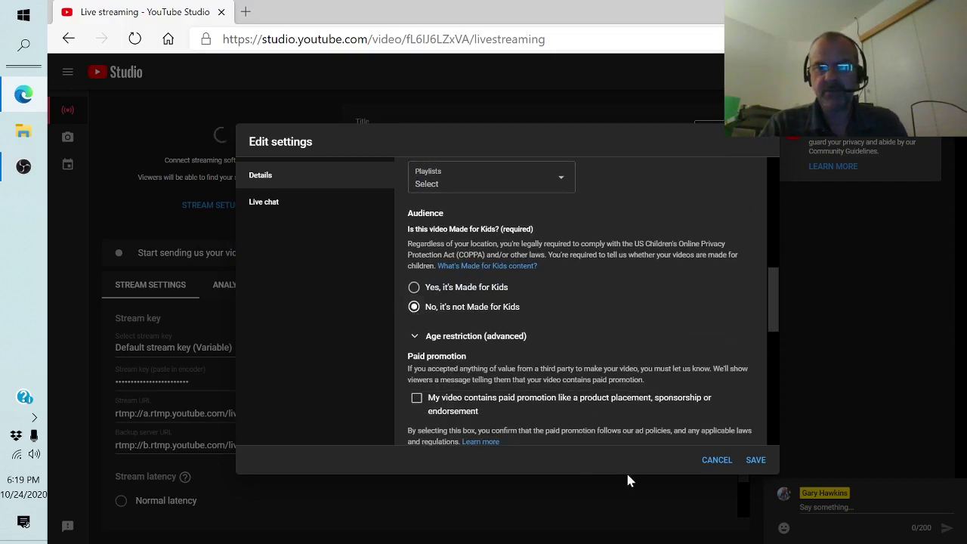
scroll(646, 333, down, 5)
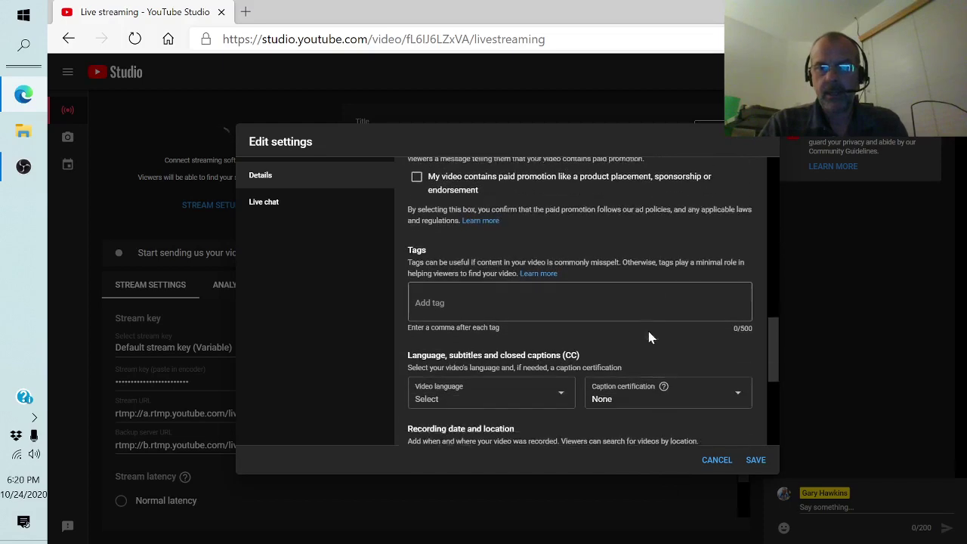
click(751, 460)
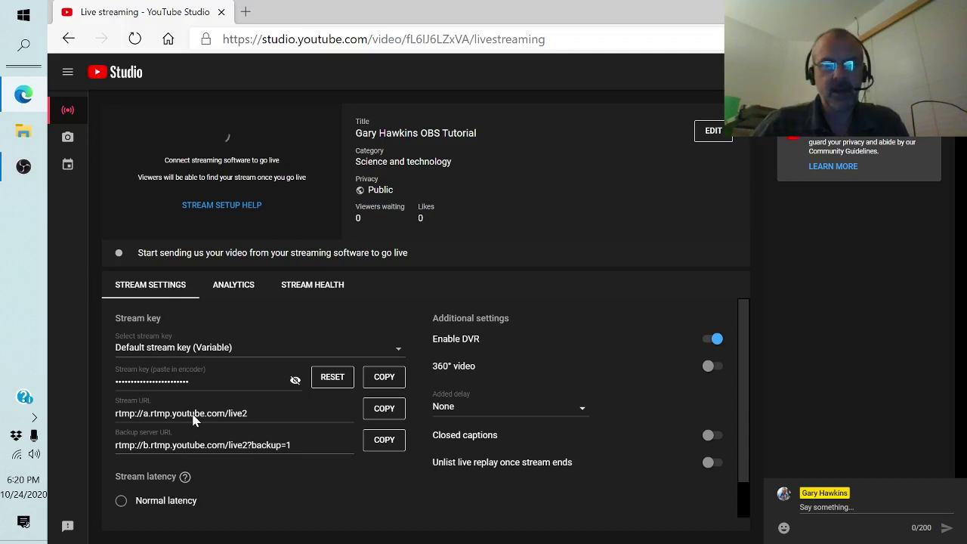
- Copy the stream key from YouTube Studio and paste it as the Stream Key in OBS's stream settings, saving the change
click(384, 380)
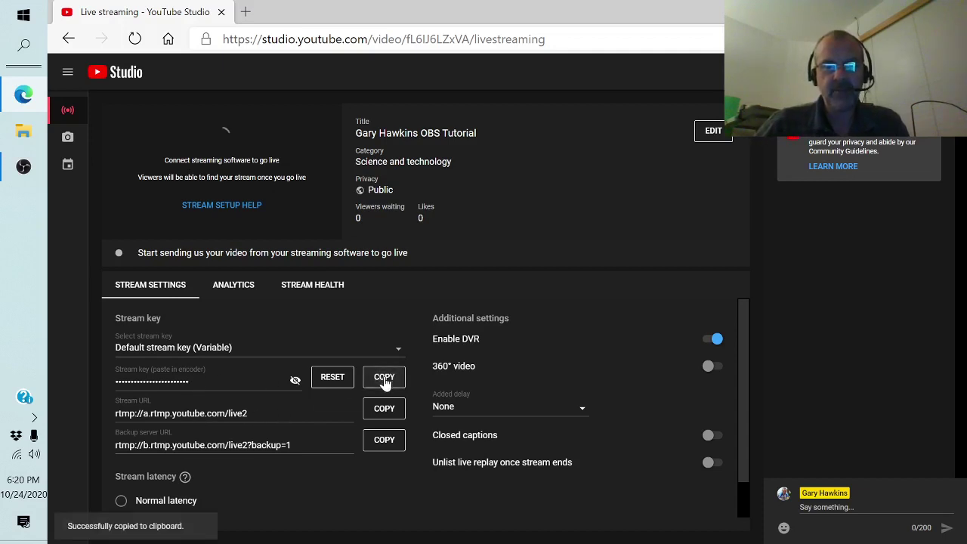
mouse_move(21, 170)
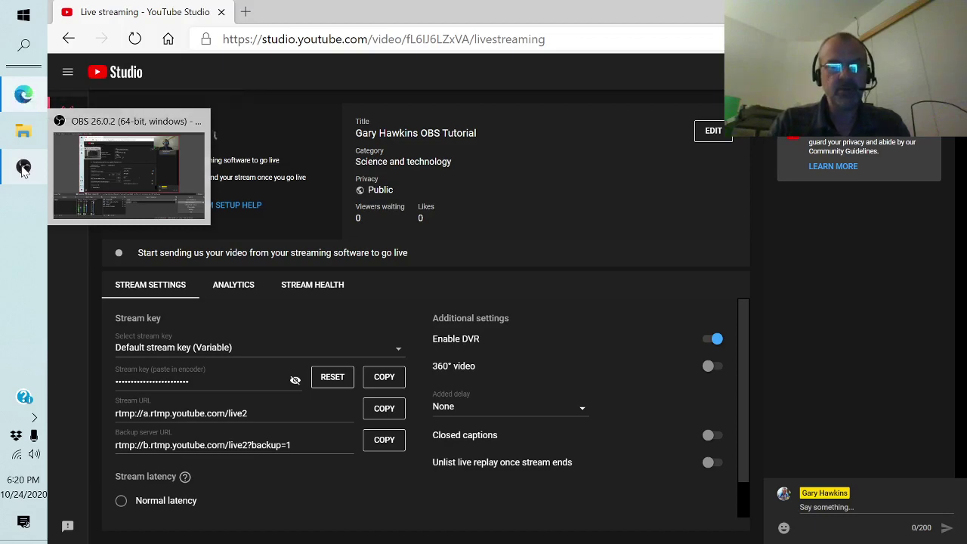
click(24, 167)
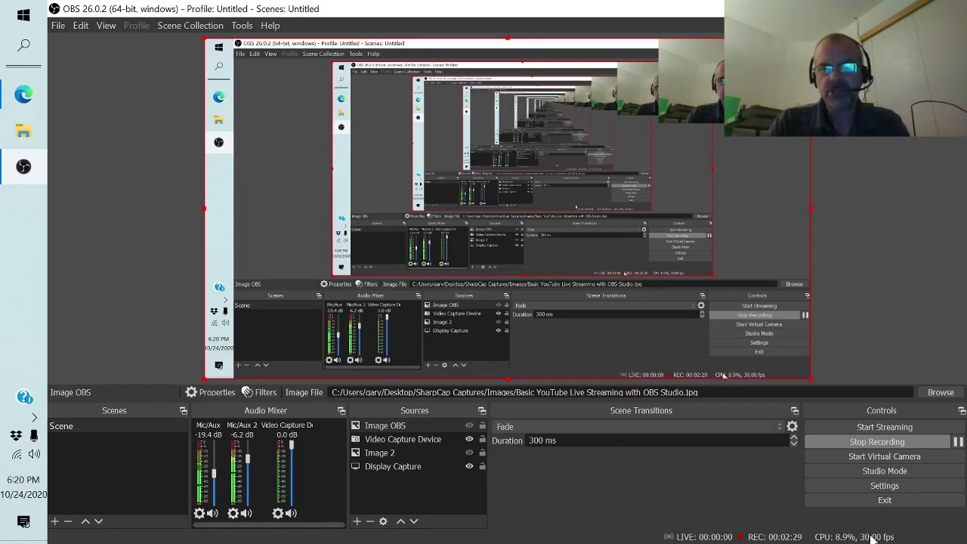
click(865, 493)
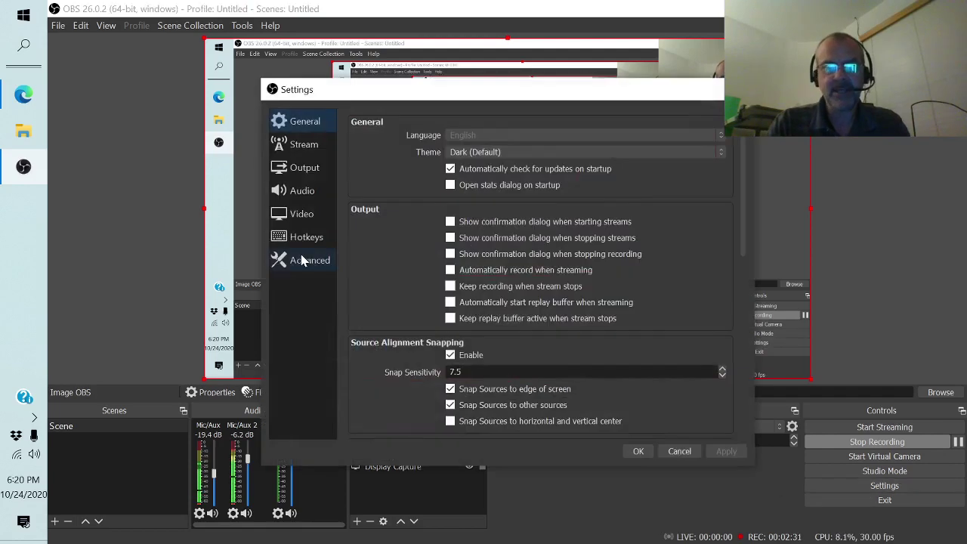
click(314, 147)
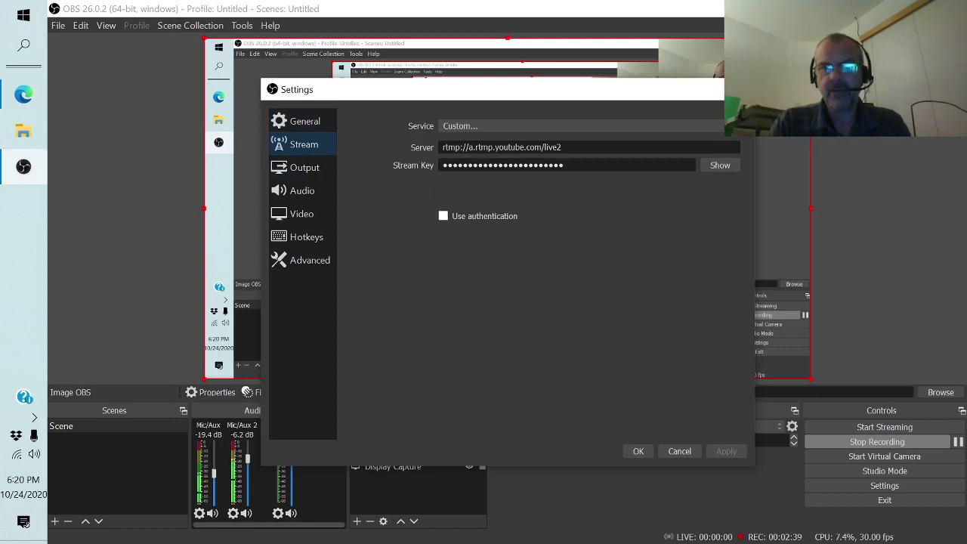
drag(563, 164, 442, 165)
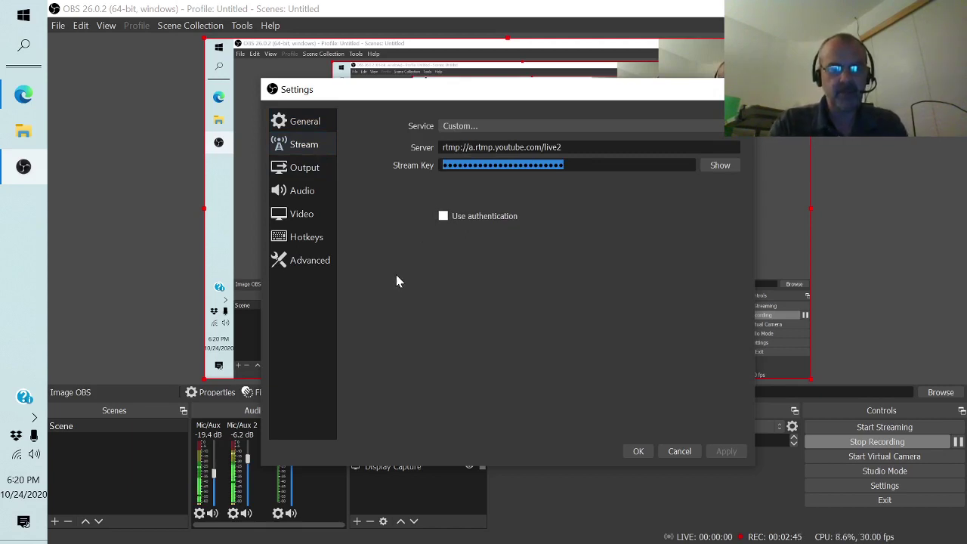
key(ctrl+v)
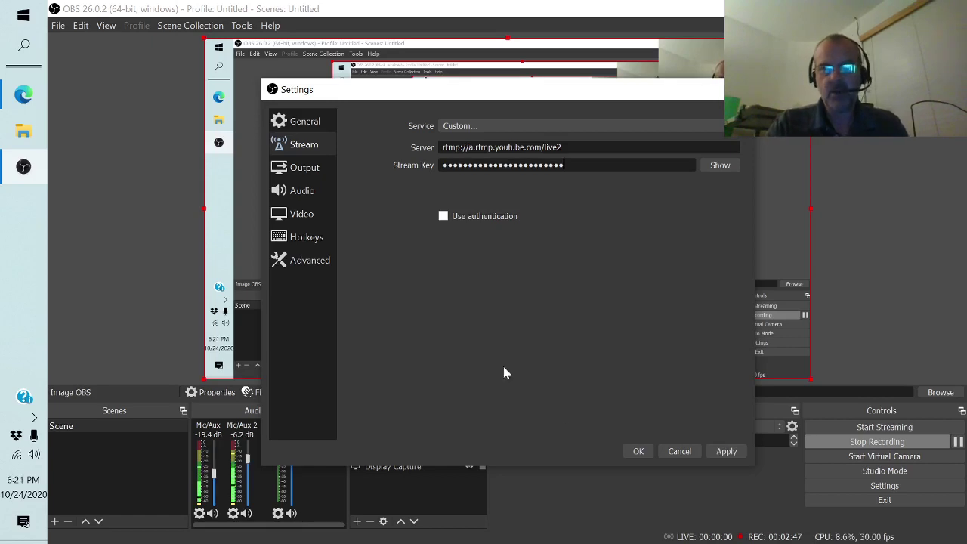
click(719, 449)
click(644, 453)
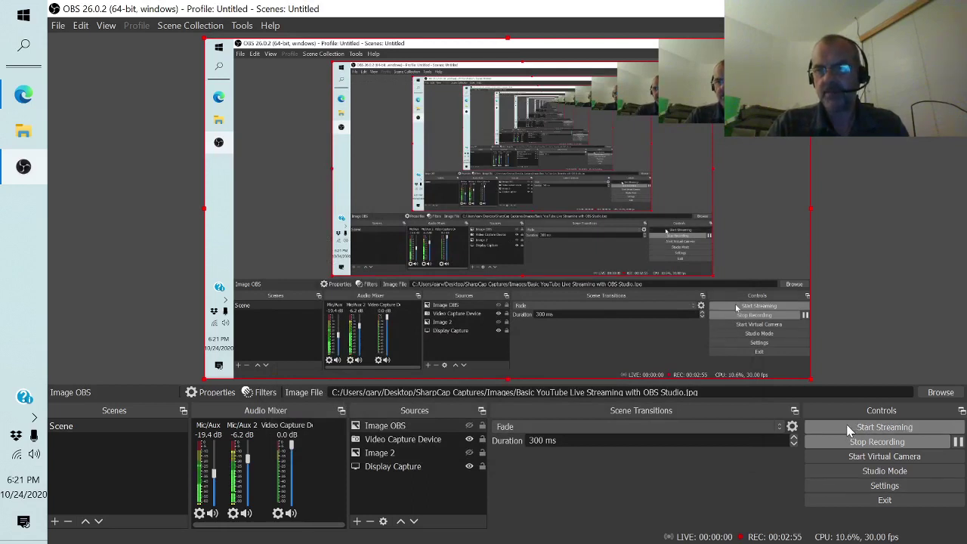
- Start streaming from OBS and check the live preview in YouTube Studio in Edge
click(847, 428)
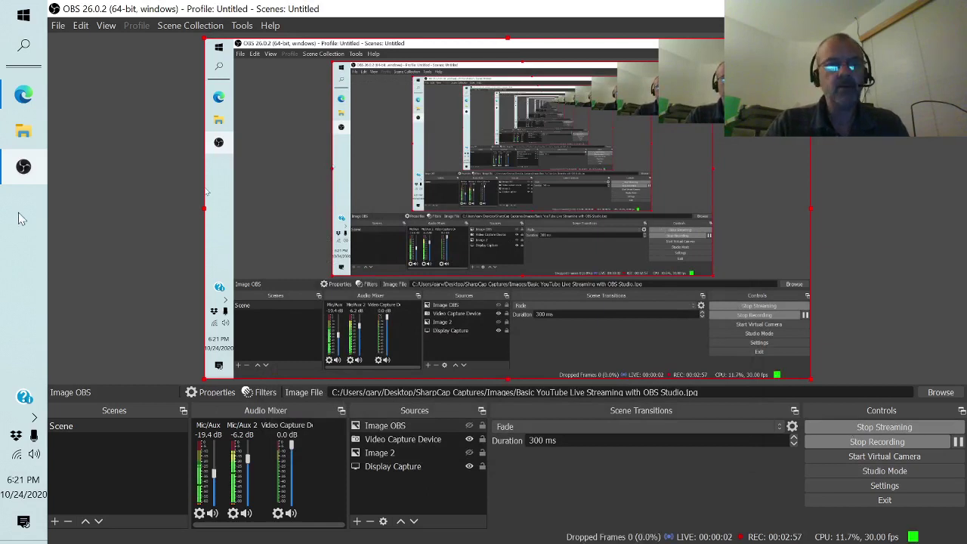
click(23, 94)
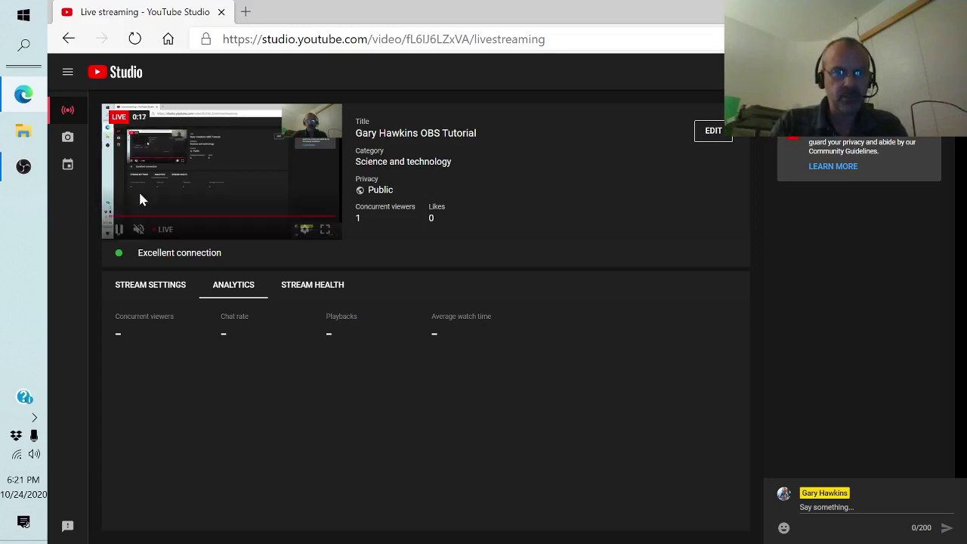
- Return to OBS, review its stream settings, and set the streaming audio bitrate to 288 in the output settings
click(23, 171)
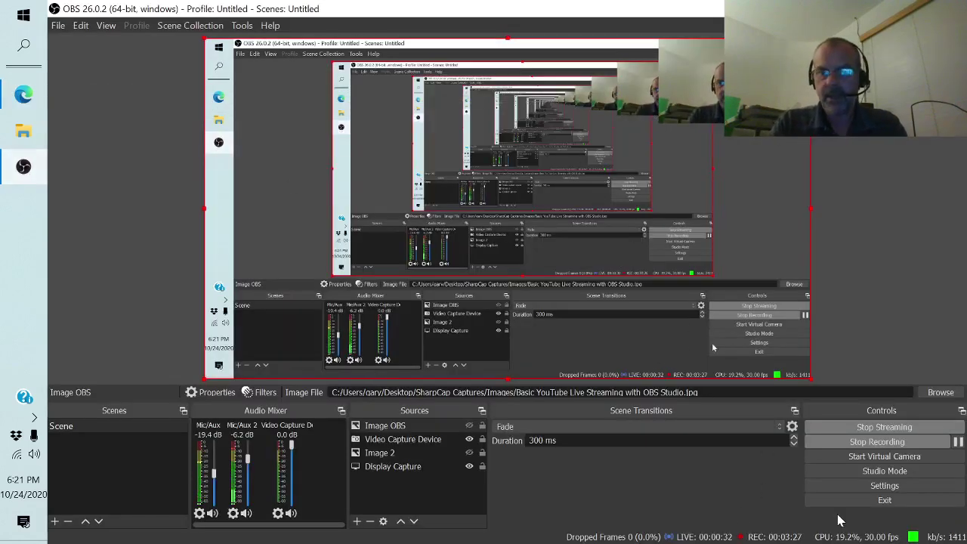
click(843, 486)
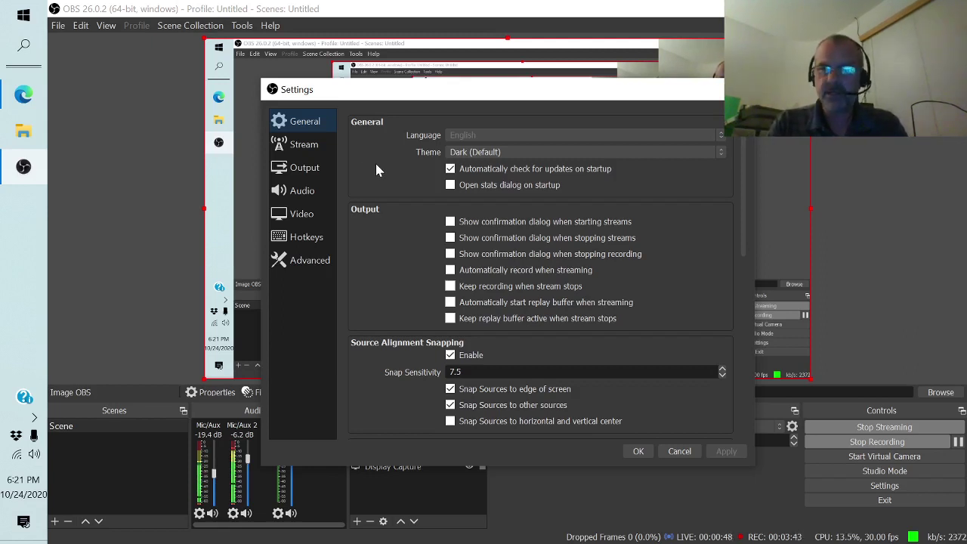
click(306, 150)
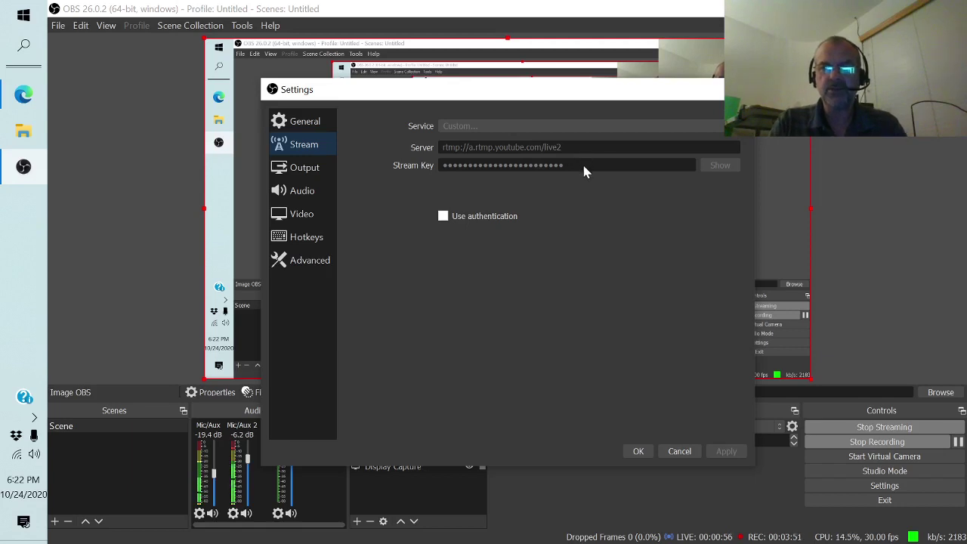
click(317, 171)
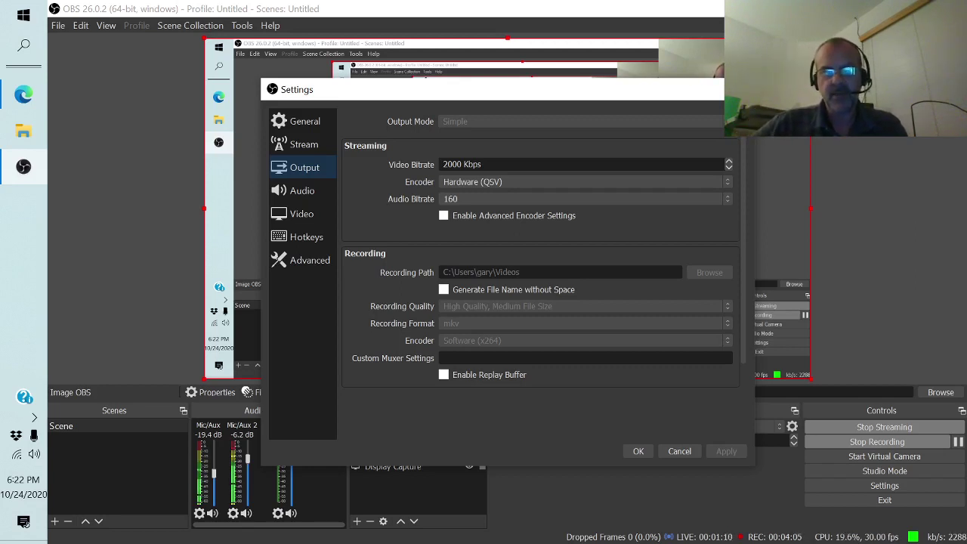
scroll(504, 200, down, 4)
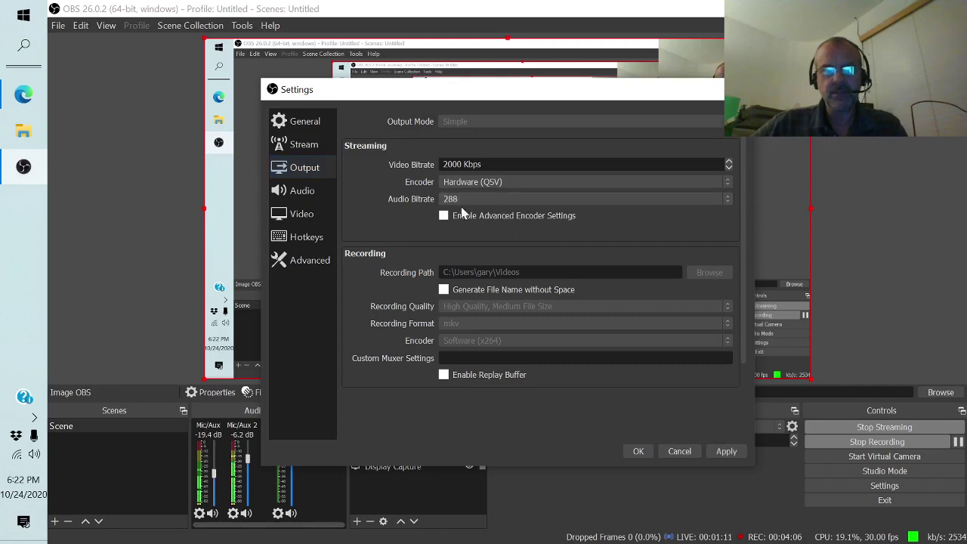
- Set Mic/Auxiliary Audio to Microphone Array (2- Realtek(R) Audio), and save the changes after reviewing the video settings
click(315, 191)
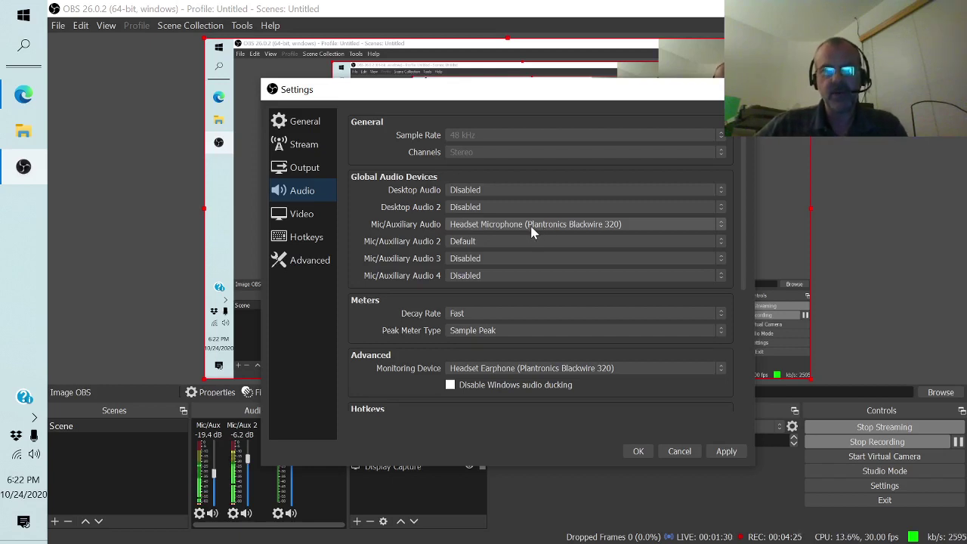
scroll(531, 232, down, 1)
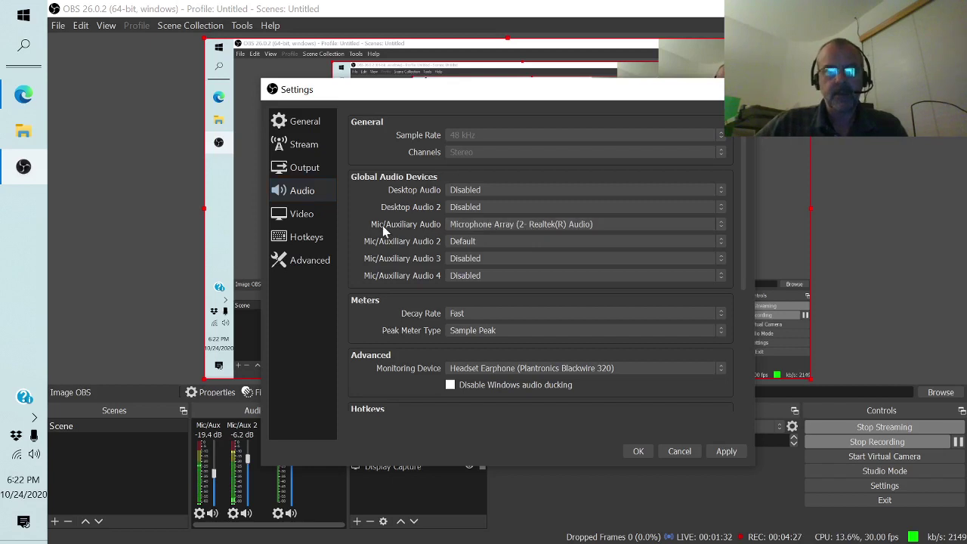
click(322, 219)
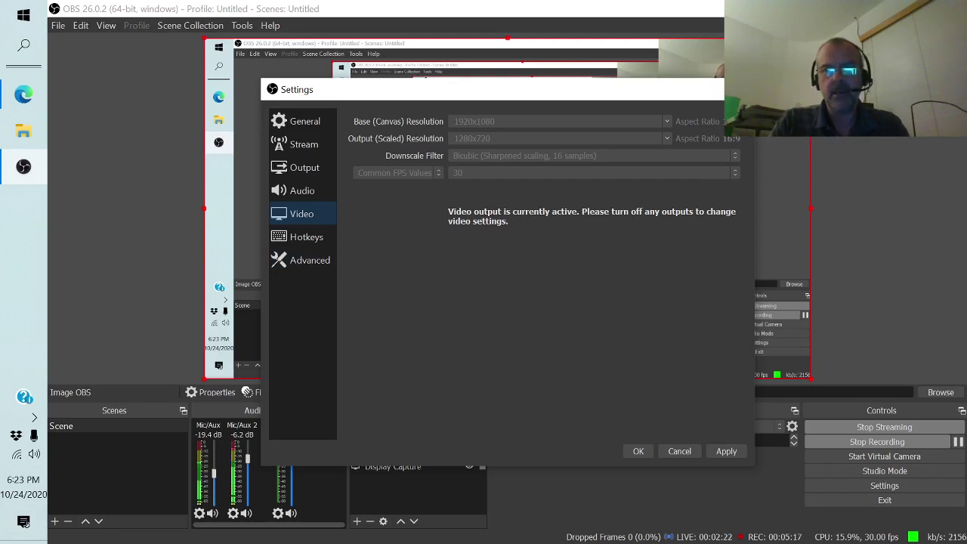
key(Escape)
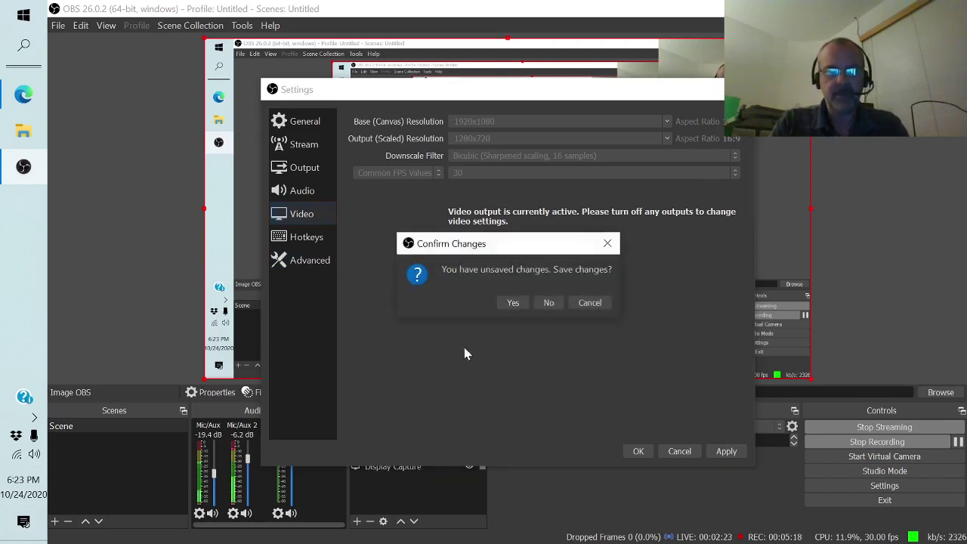
click(519, 303)
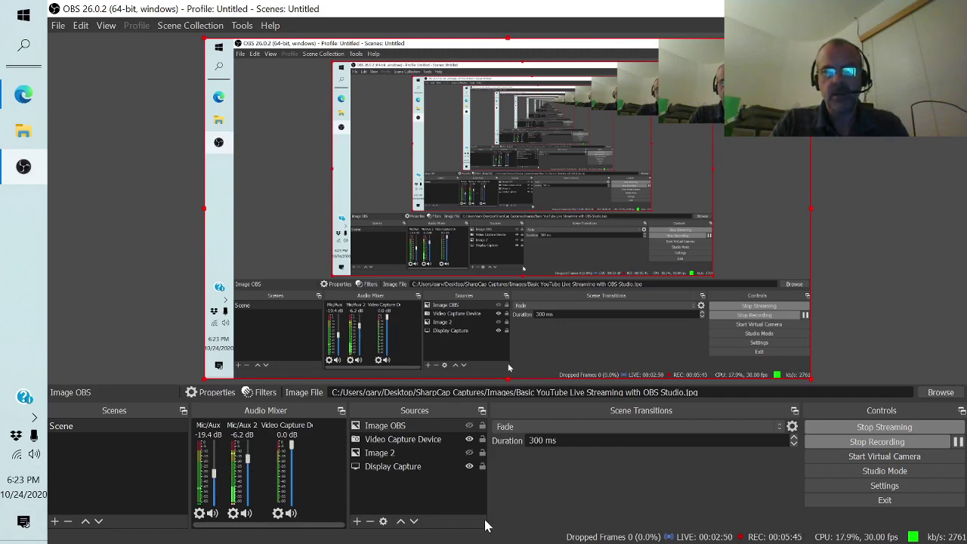
- Stop streaming in OBS and end the live stream in YouTube Studio in Edge, confirming the end
click(848, 424)
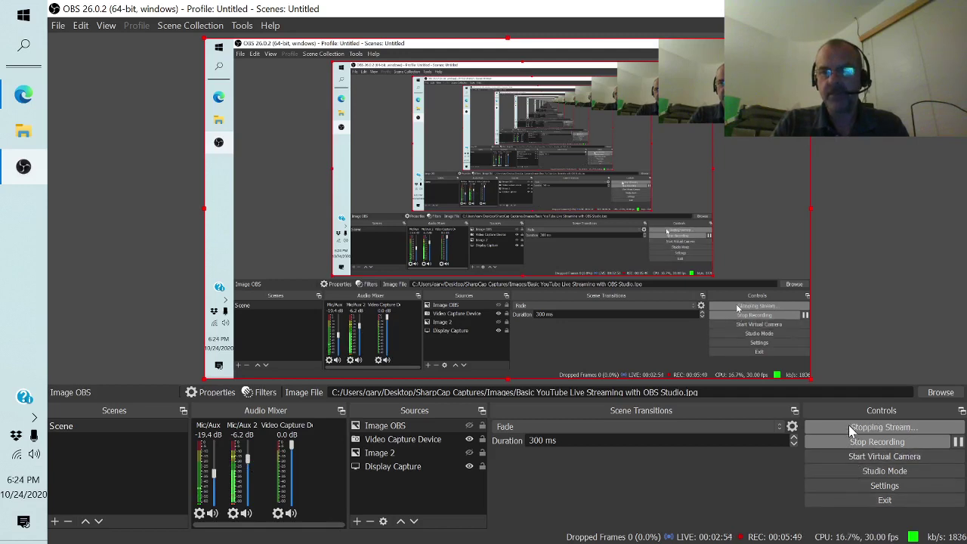
click(24, 95)
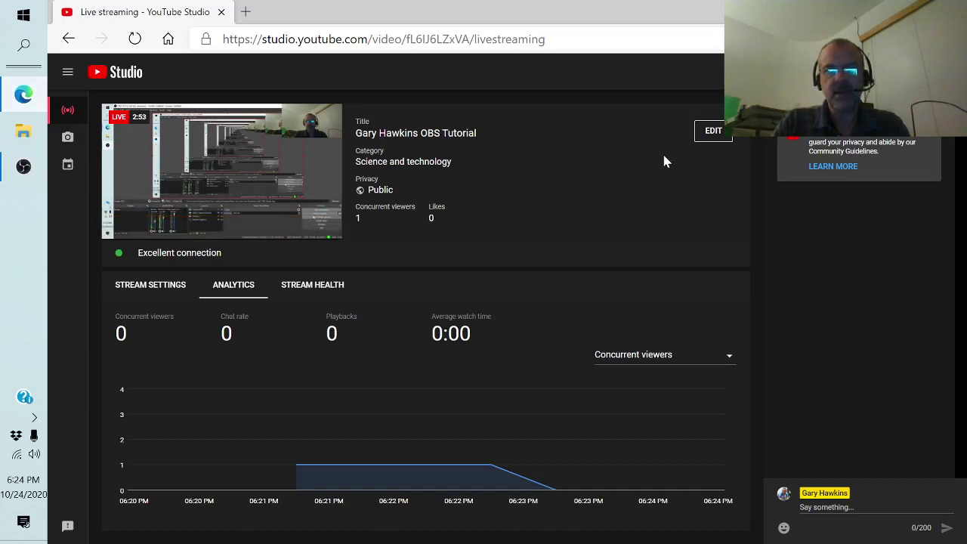
click(918, 71)
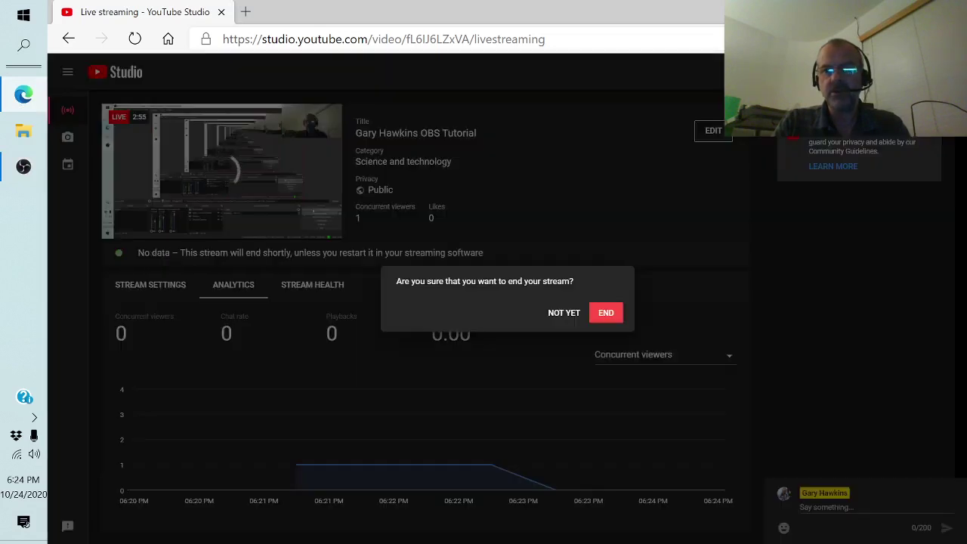
click(607, 313)
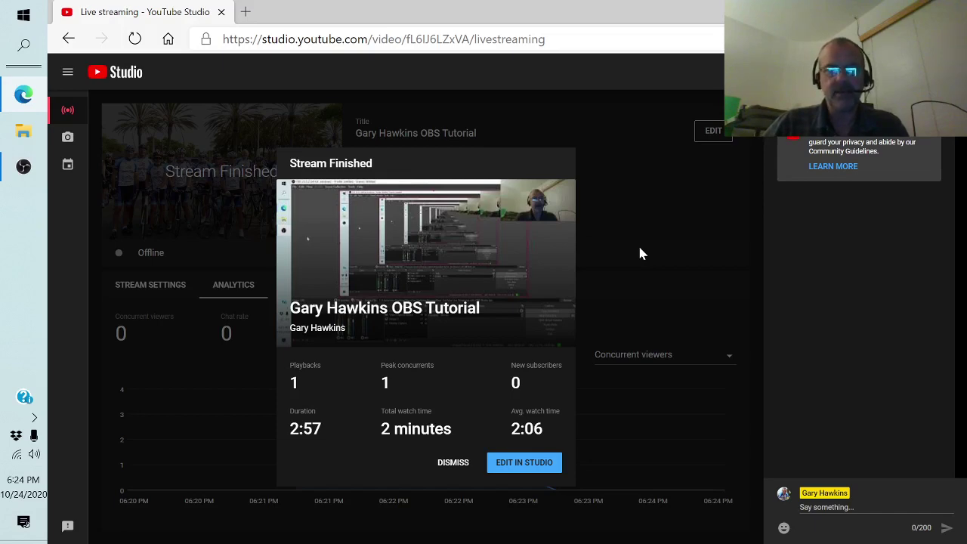
- Switch back to the OBS main window
click(35, 185)
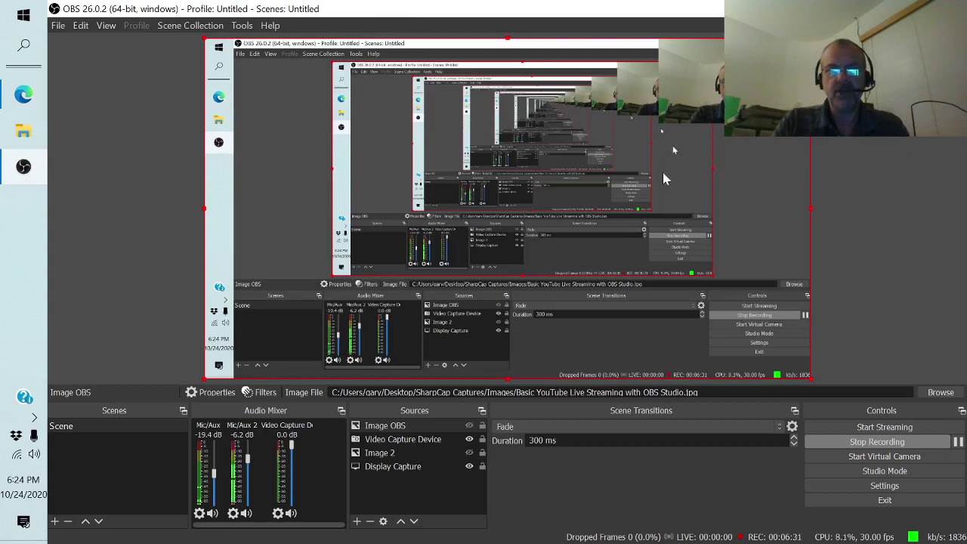
mouse_move(661, 124)
mouse_down()
mouse_move(551, 215)
mouse_move(680, 119)
mouse_move(660, 121)
mouse_up()
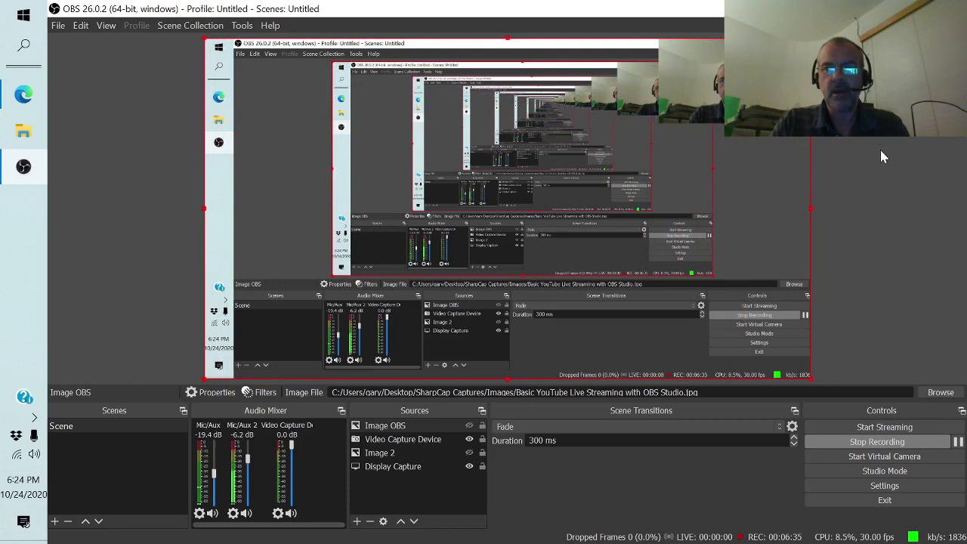